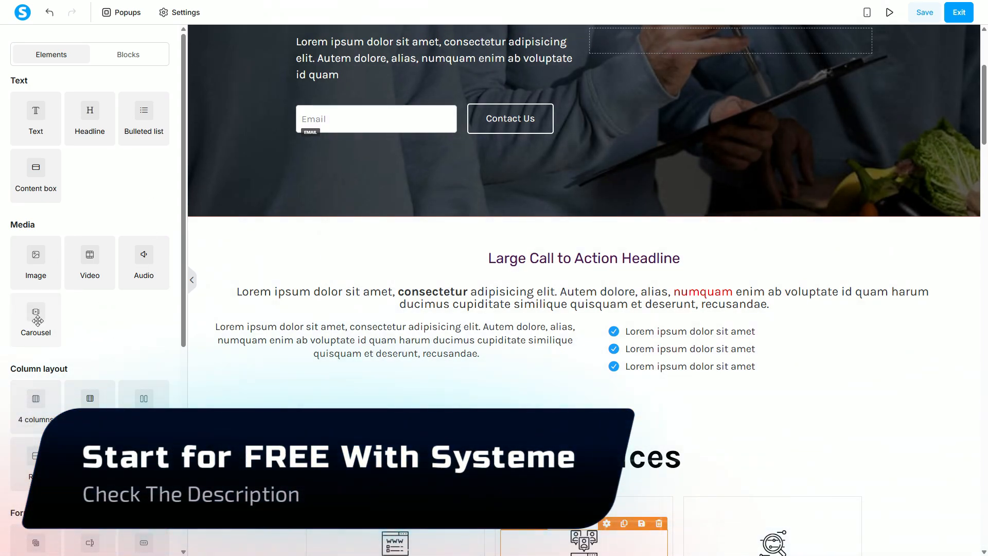
Add a carousel in the row below the text and checklist columns and extend it to three slides
drag(36, 314, 600, 389)
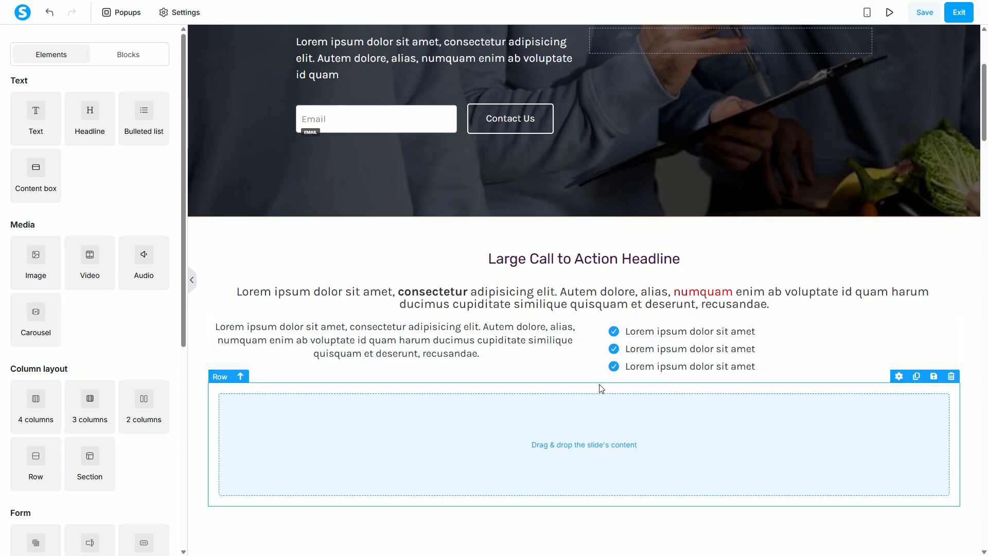
scroll(412, 331, down, 2)
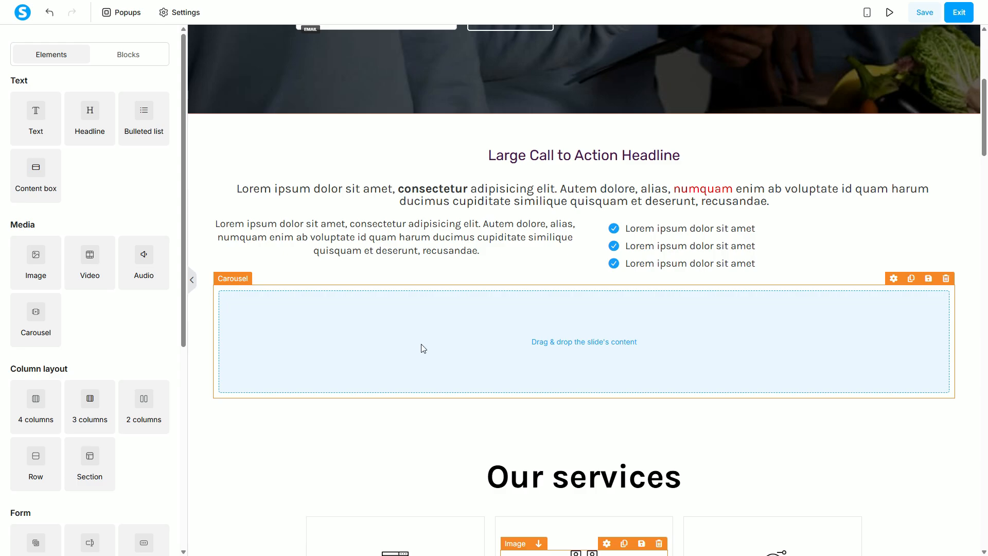
click(404, 322)
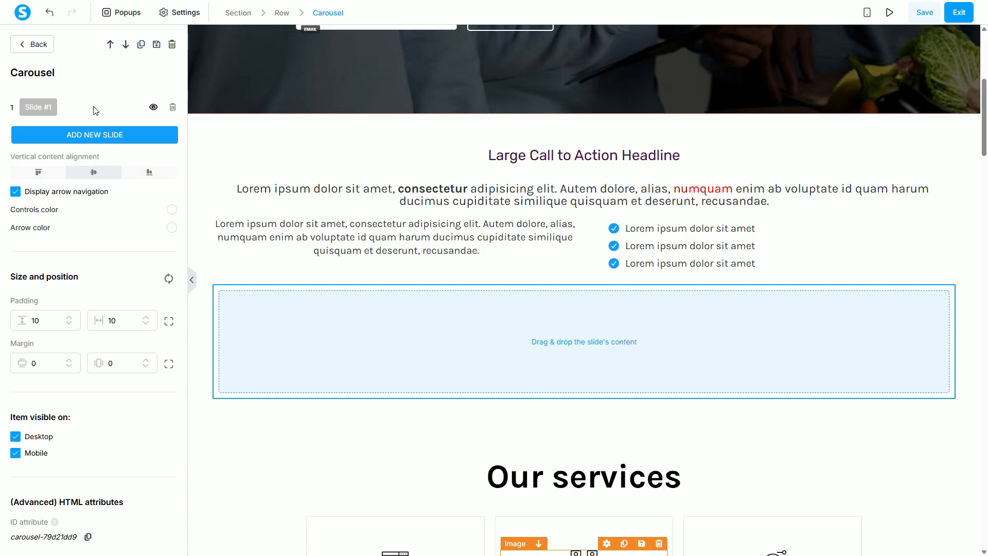
click(93, 137)
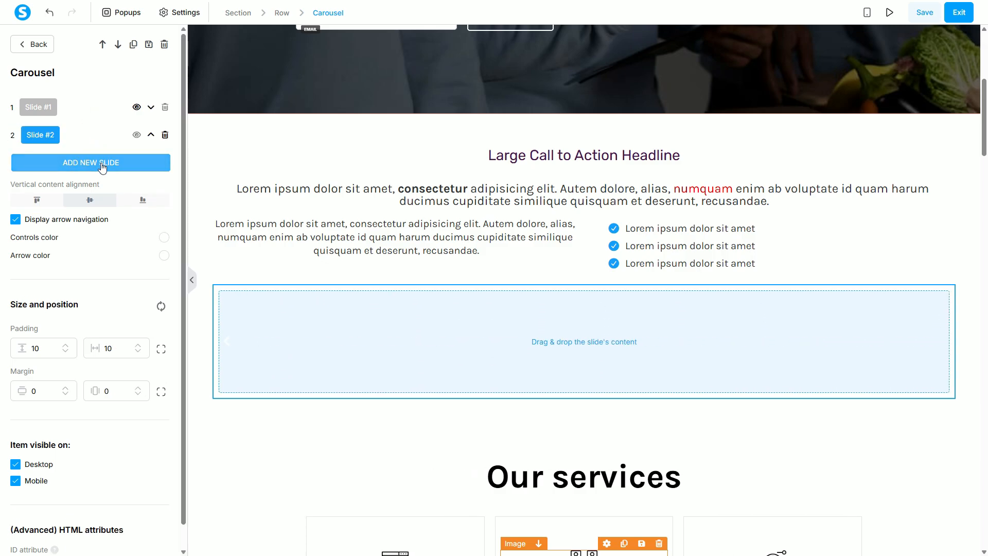
click(85, 164)
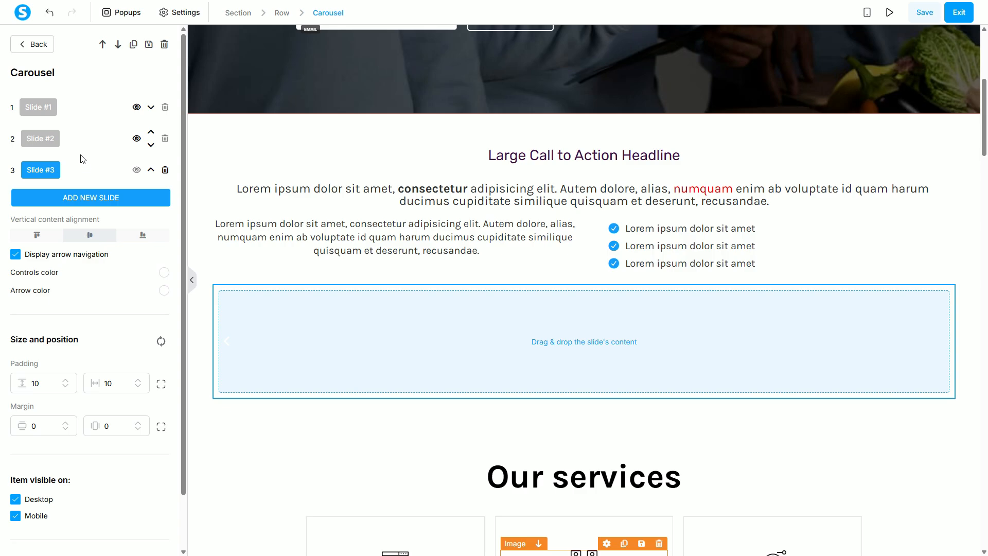
Place an image element in Slide #1 of the carousel and fill it with 5_Results.jpg from the uploaded images
click(40, 109)
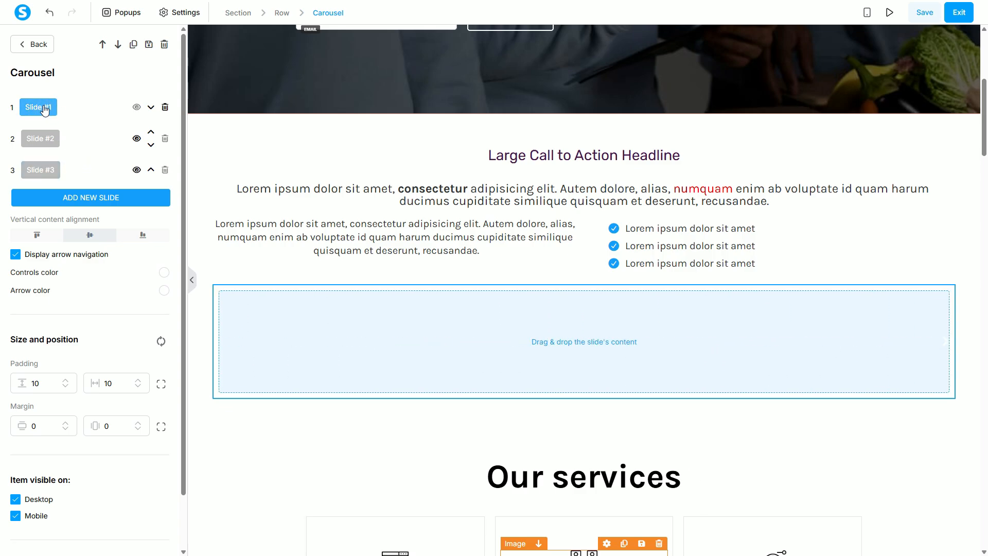
click(31, 45)
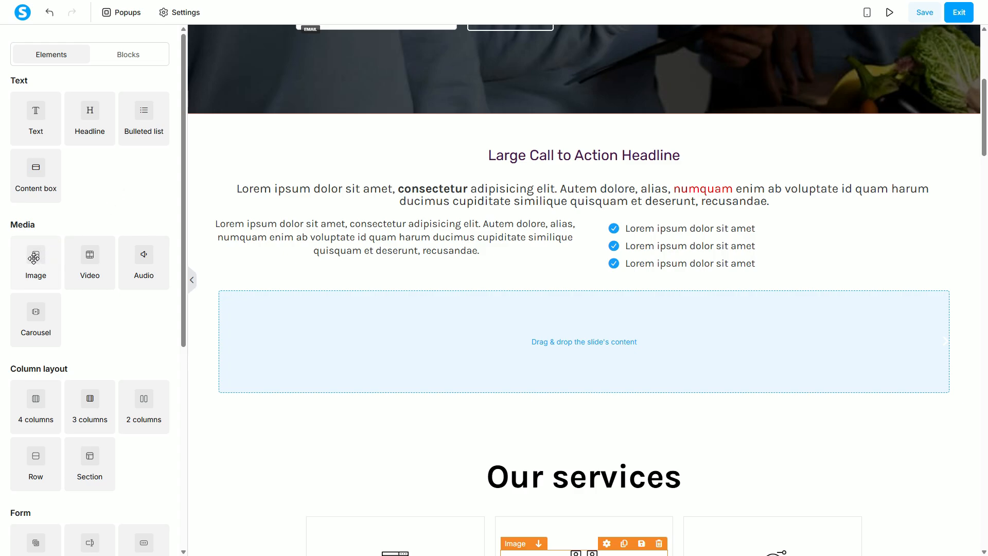
drag(33, 258, 549, 336)
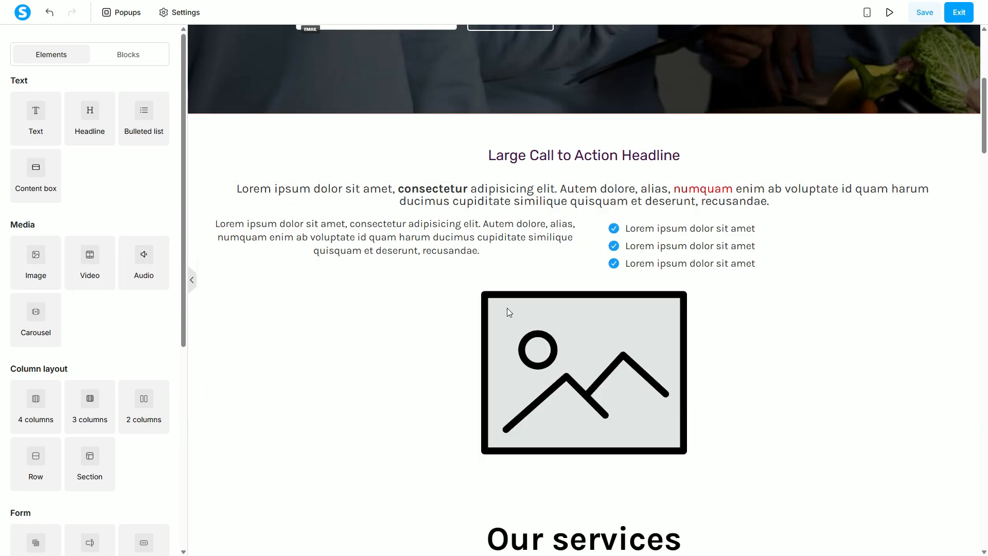
click(545, 321)
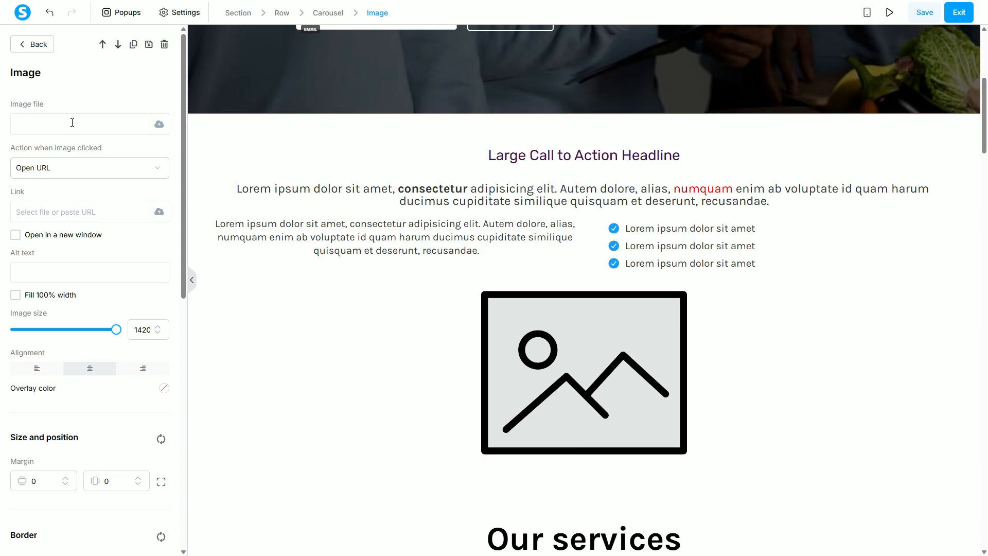
click(159, 124)
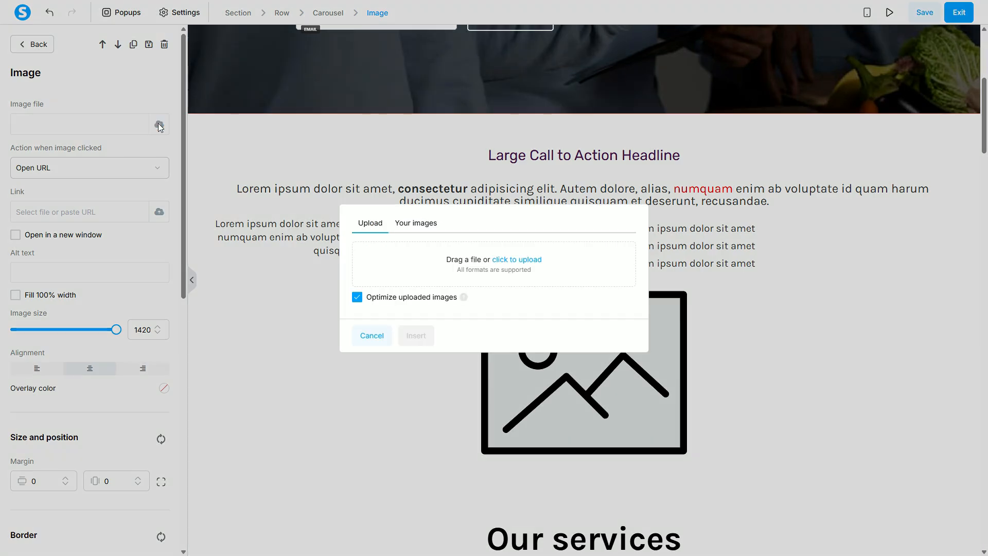
click(420, 223)
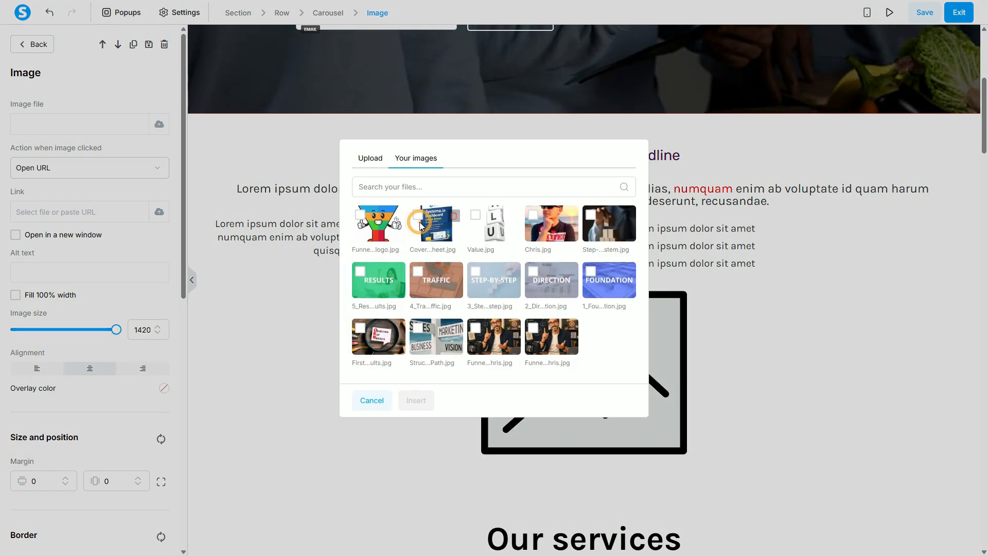
click(360, 273)
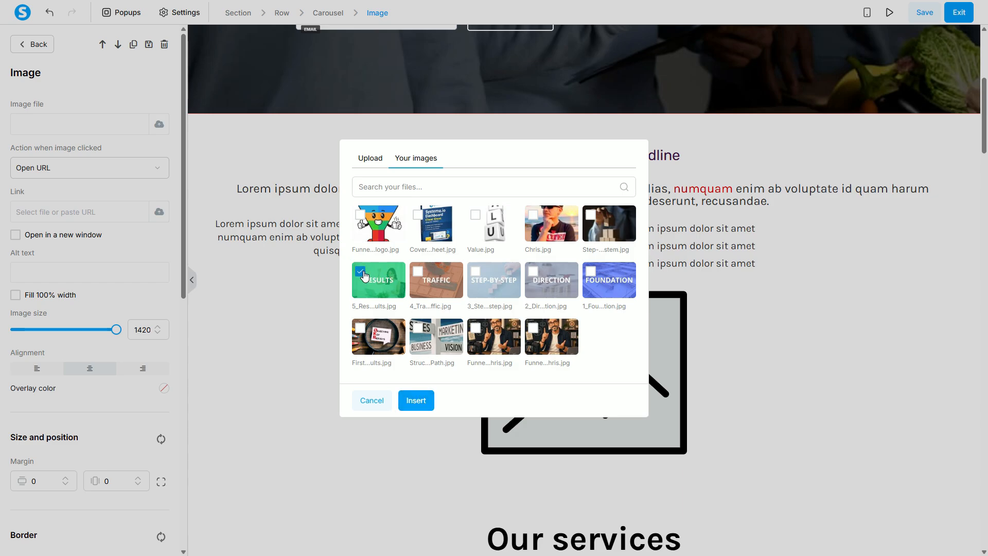
click(417, 401)
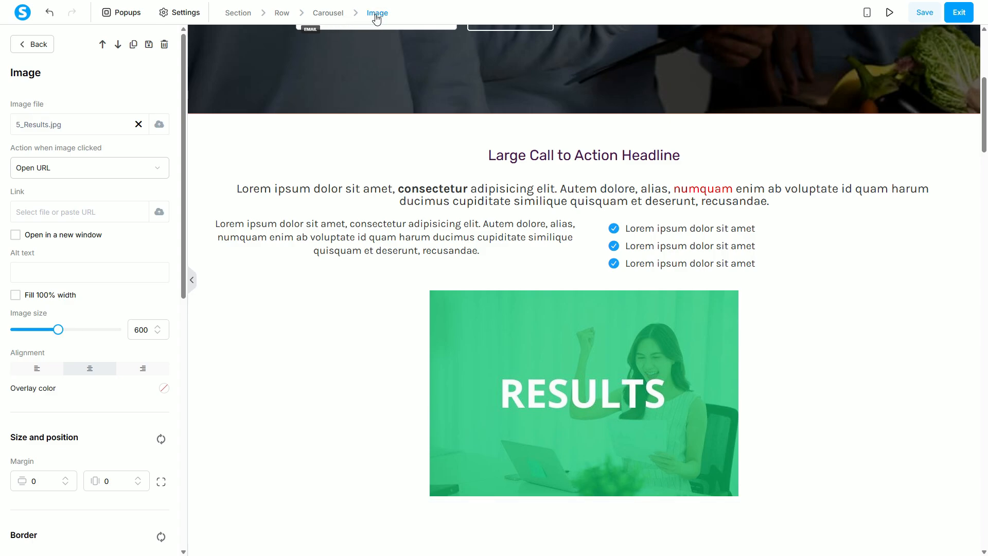
Place an image element in Slide #2 of the carousel and fill it with FirstResults.jpg from the uploaded images
click(328, 15)
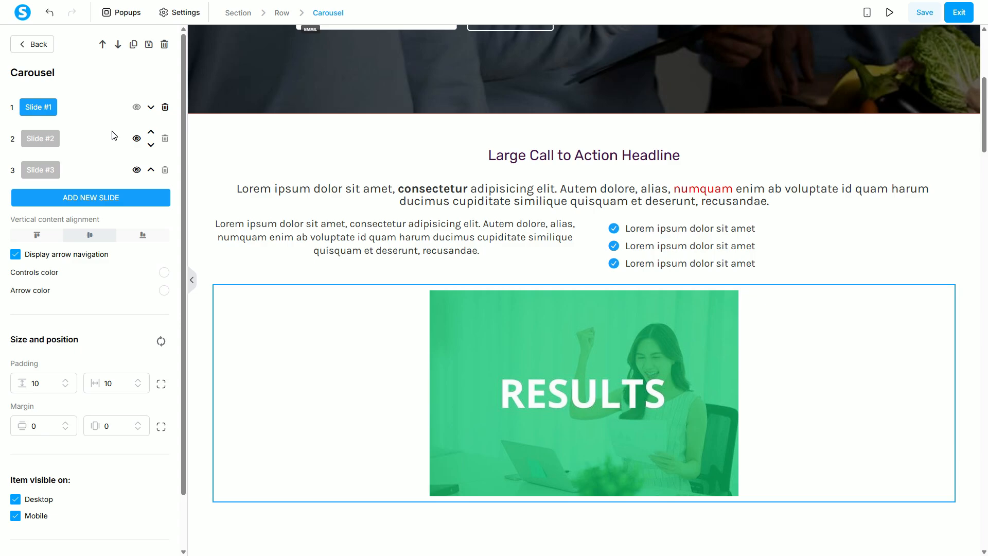
click(43, 144)
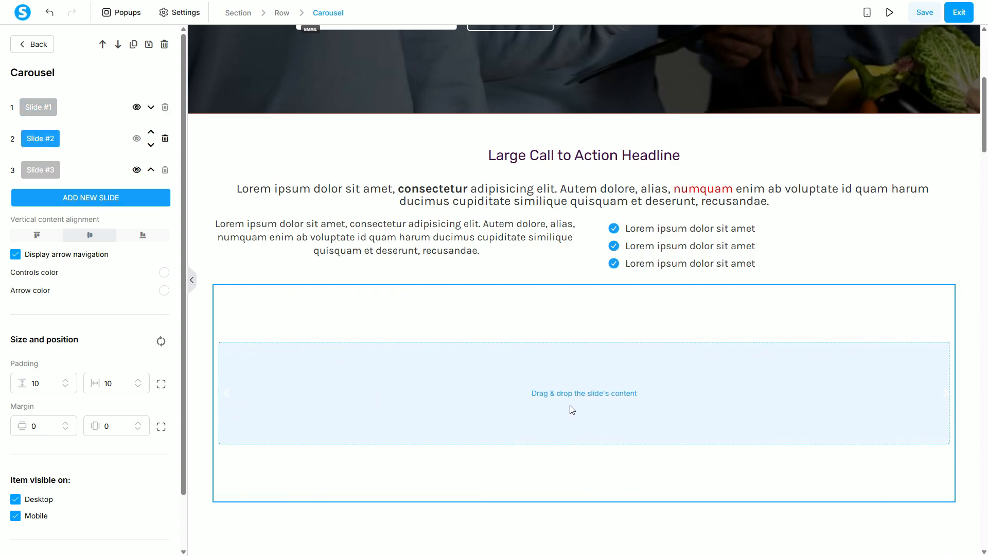
click(33, 48)
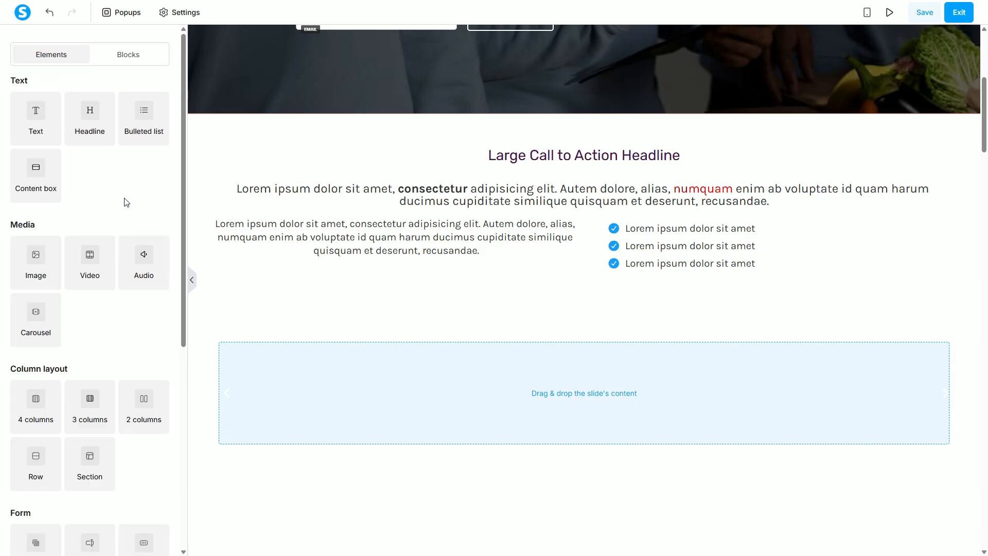
drag(38, 256, 576, 404)
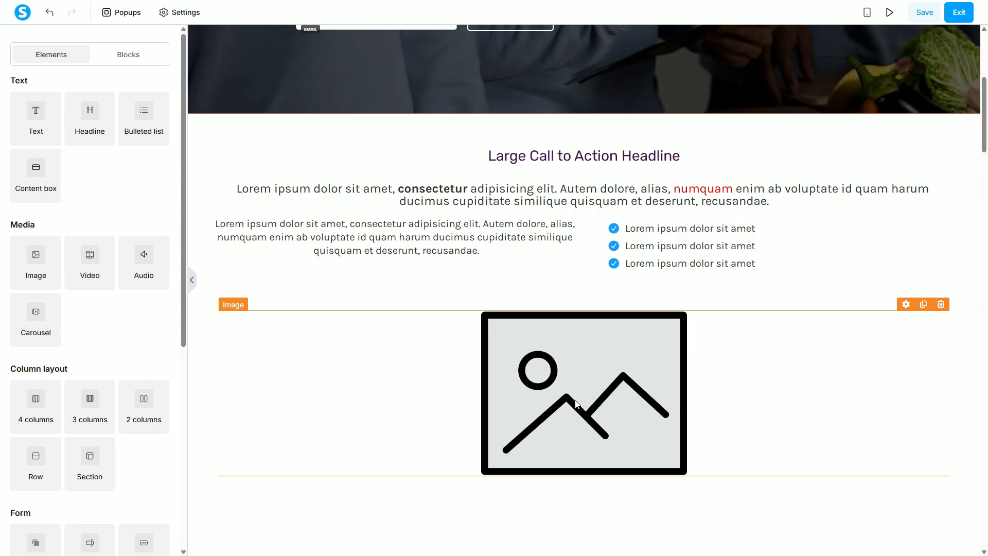
click(548, 370)
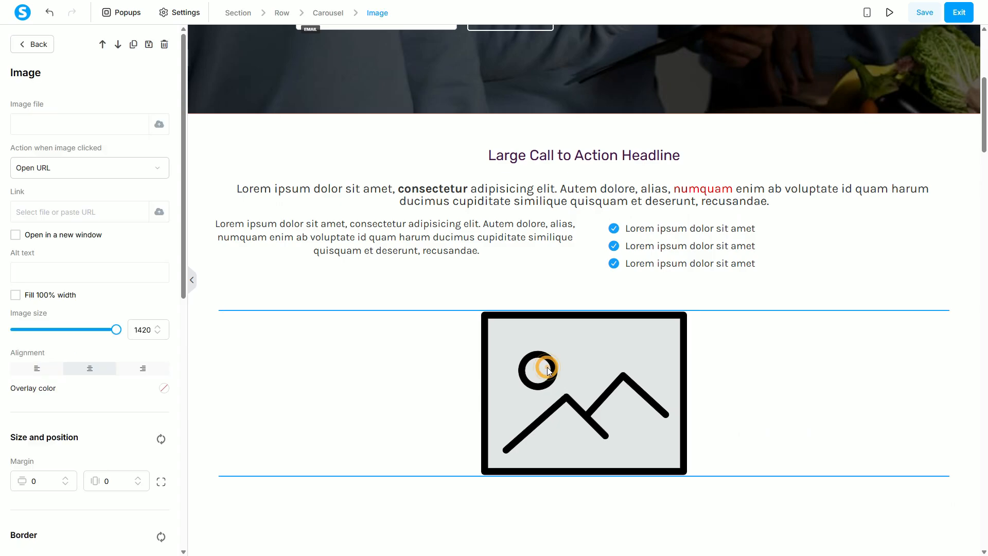
click(159, 125)
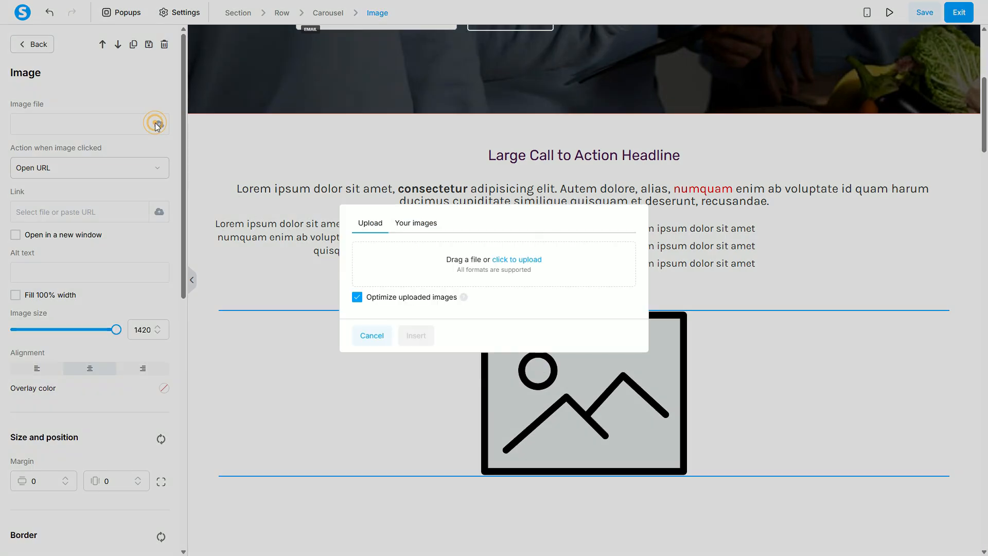
click(411, 223)
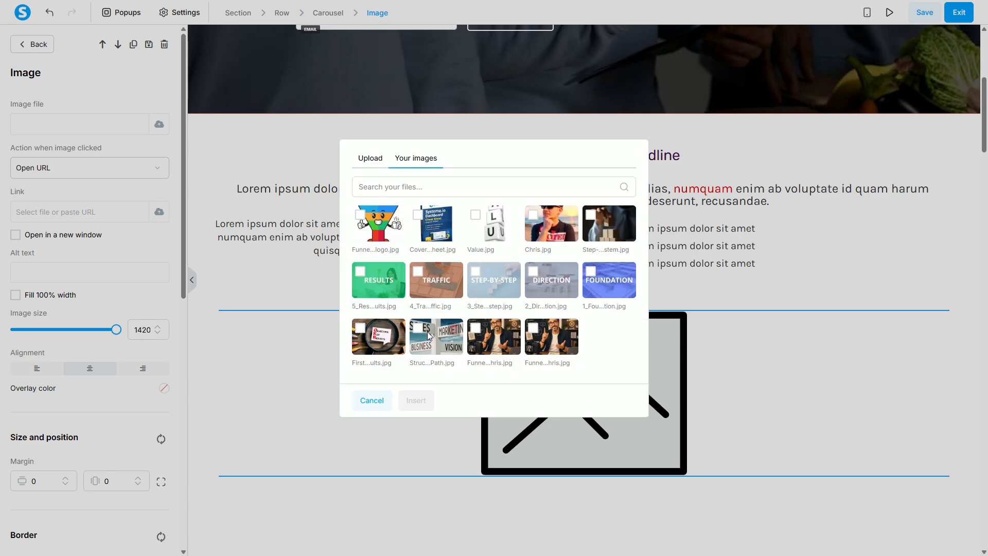
click(361, 329)
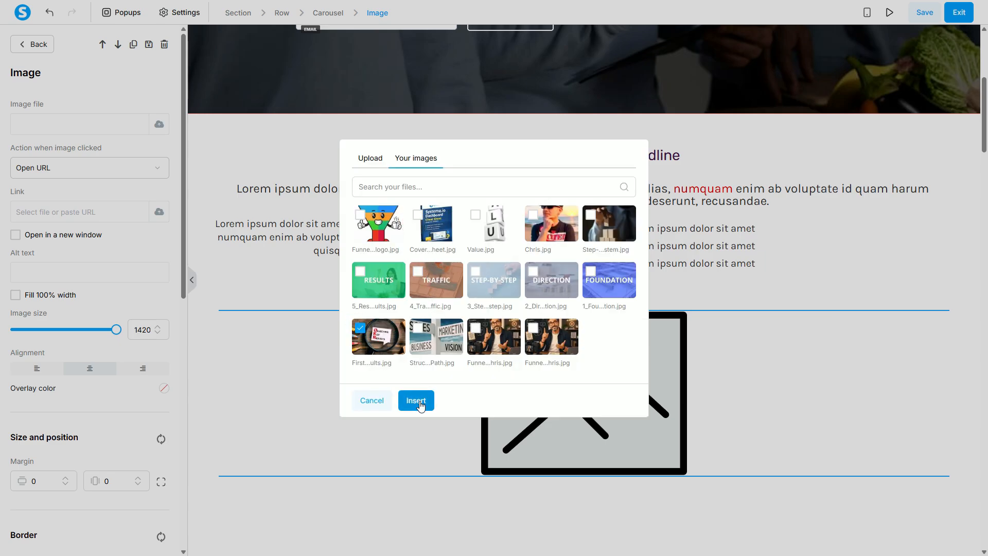
click(416, 401)
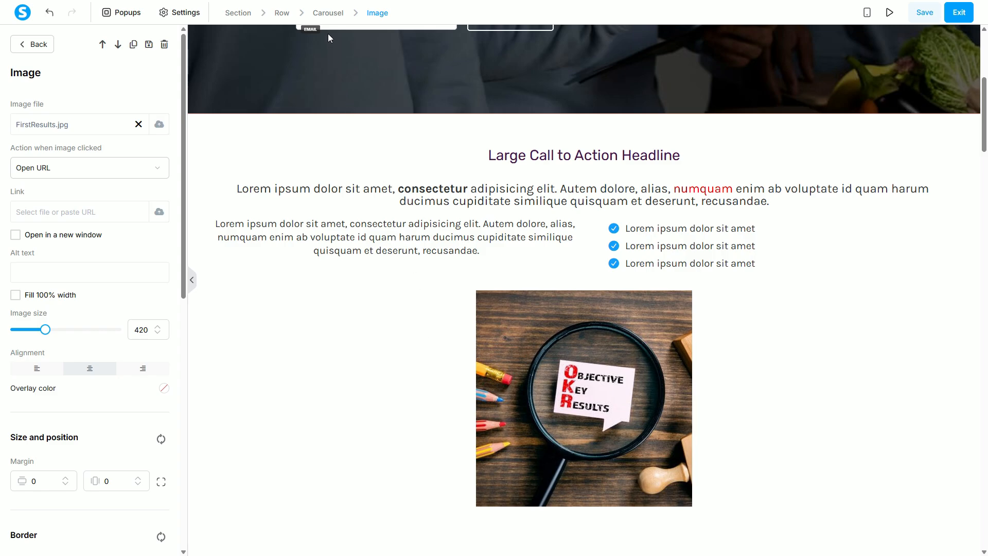
Add a content box to Slide #3 of the carousel
click(326, 13)
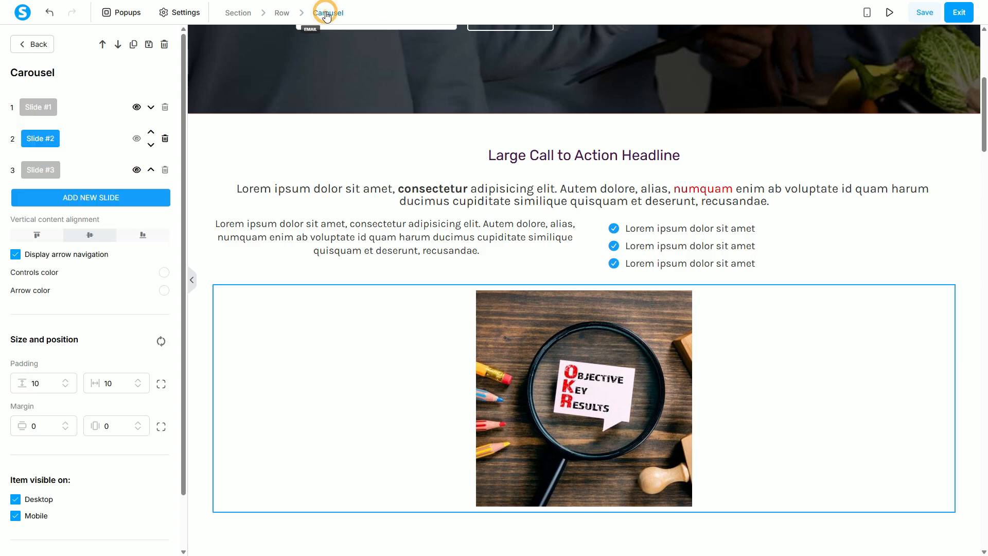
click(38, 171)
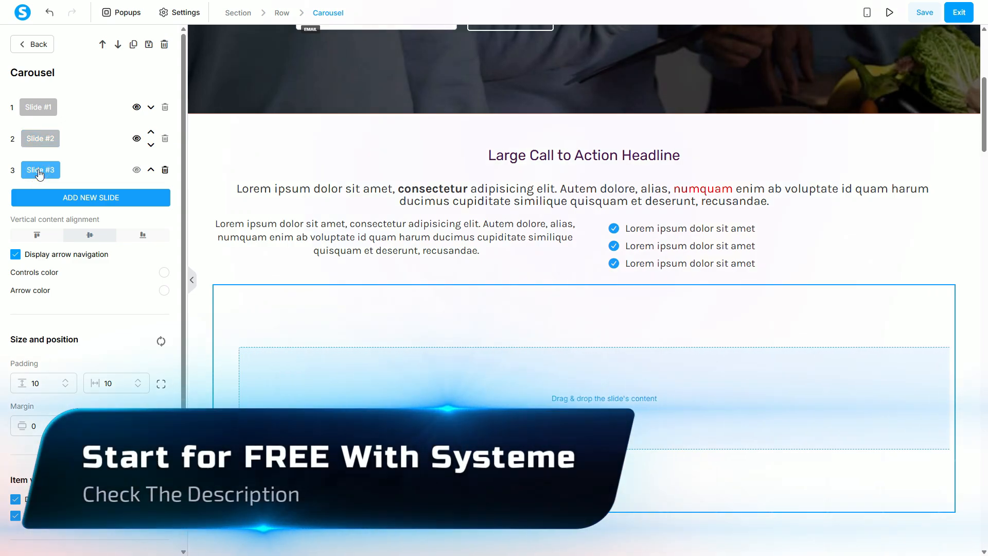
click(35, 44)
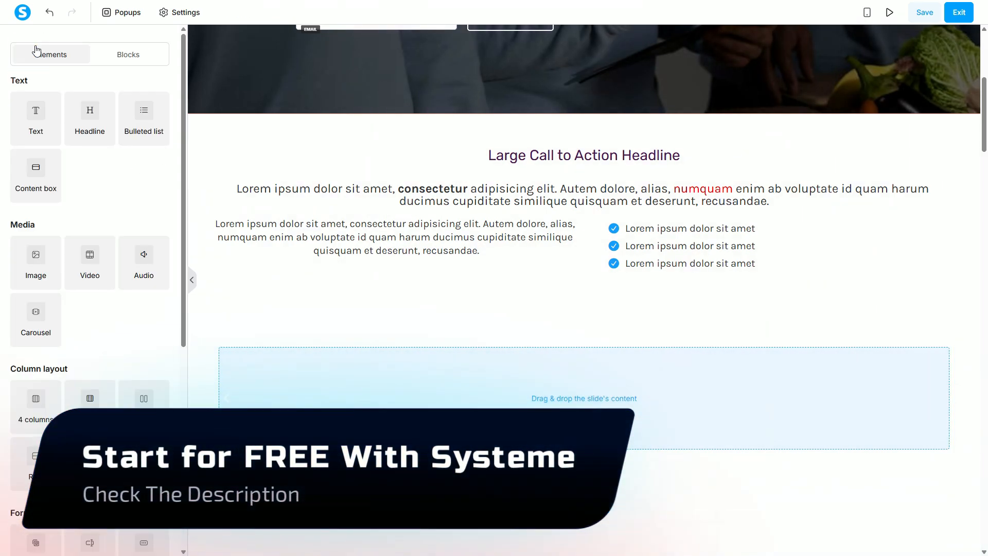
drag(41, 170, 573, 392)
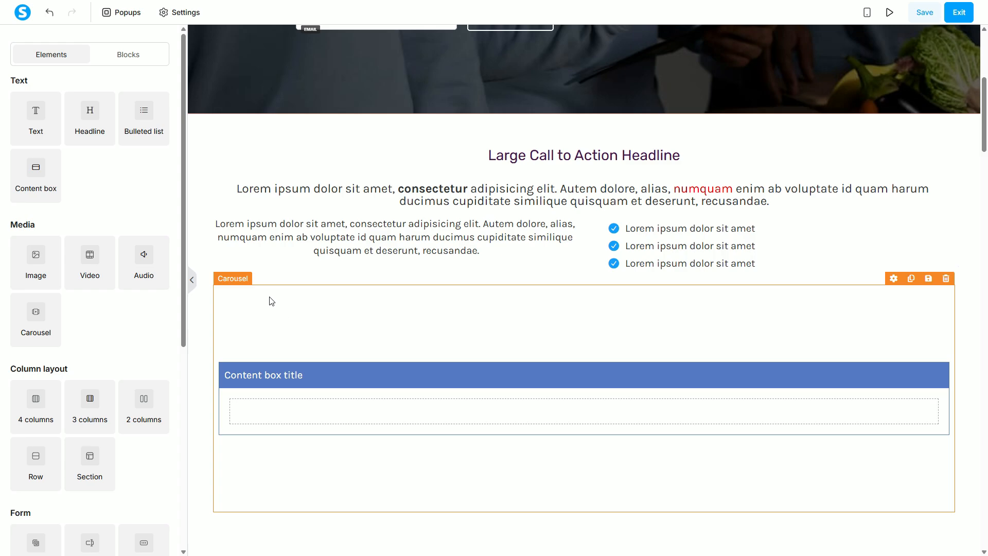
Set the carousel's controls color to near-black 141414 and its arrow color to 181717
click(237, 292)
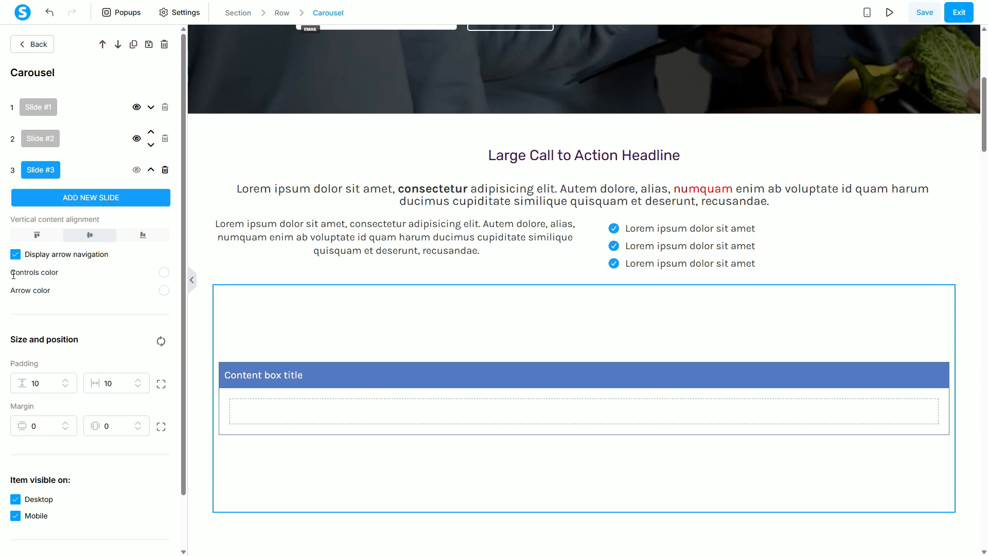
click(165, 273)
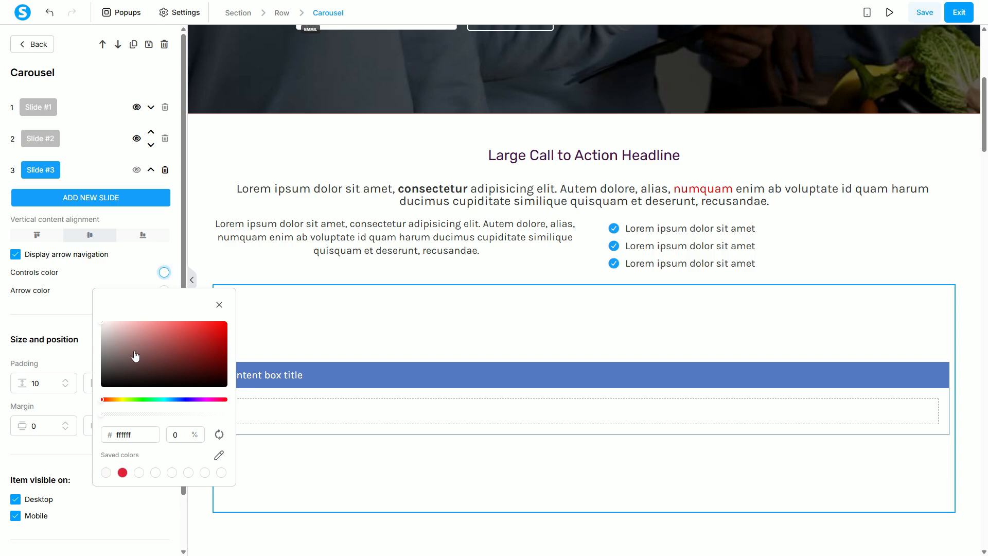
click(103, 382)
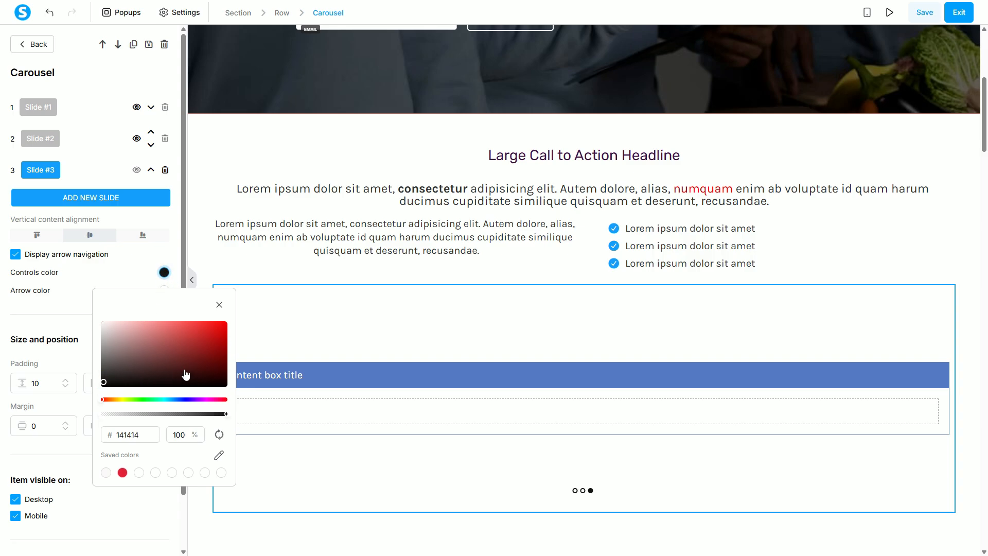
click(221, 306)
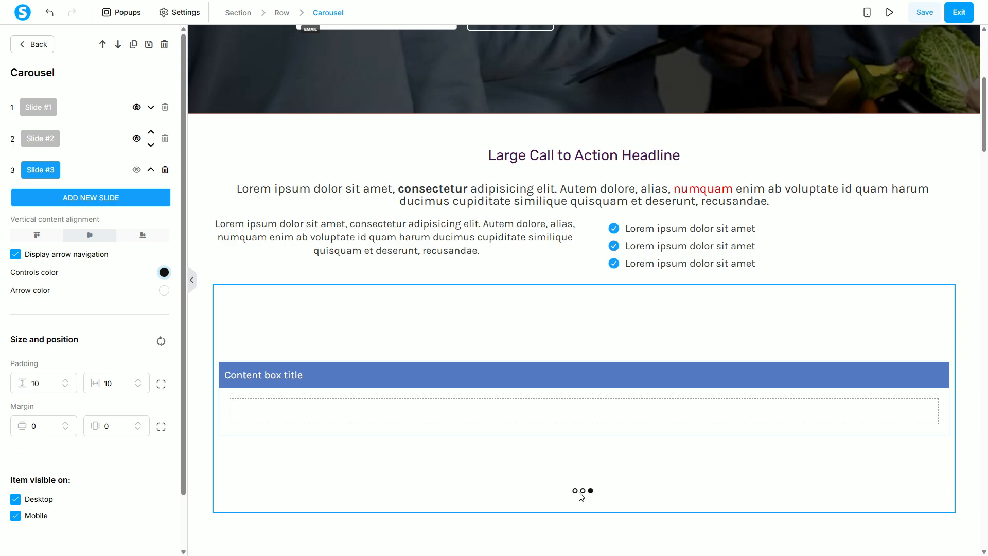
click(163, 291)
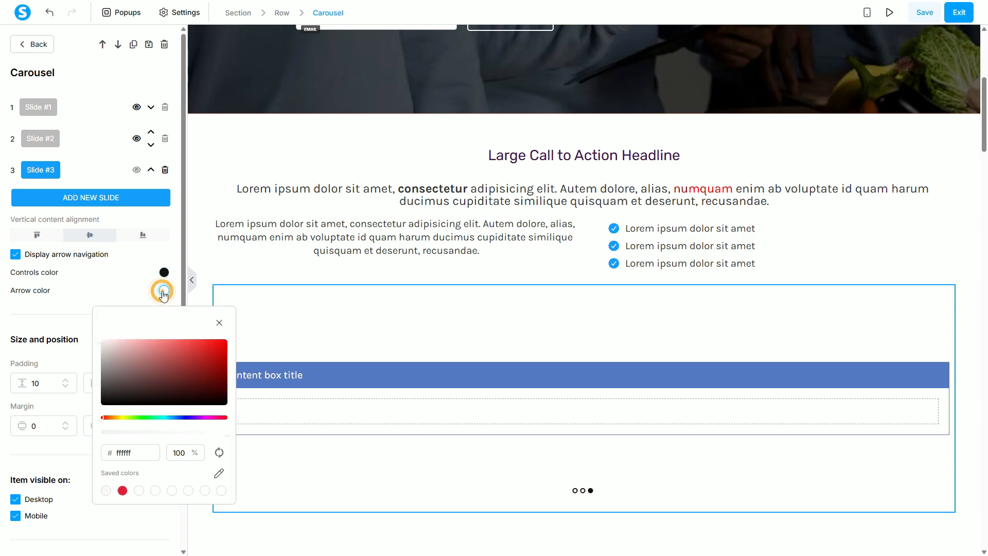
click(103, 403)
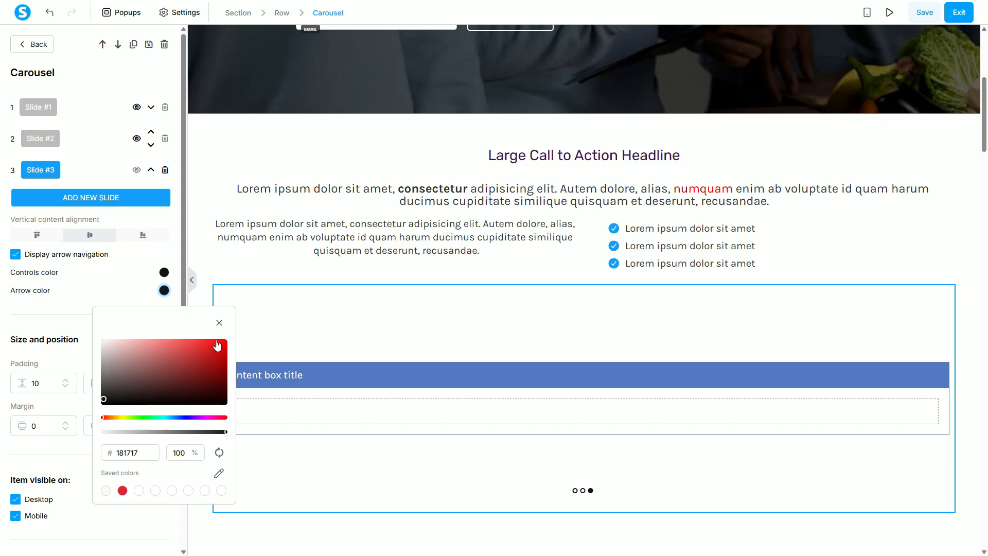
click(220, 322)
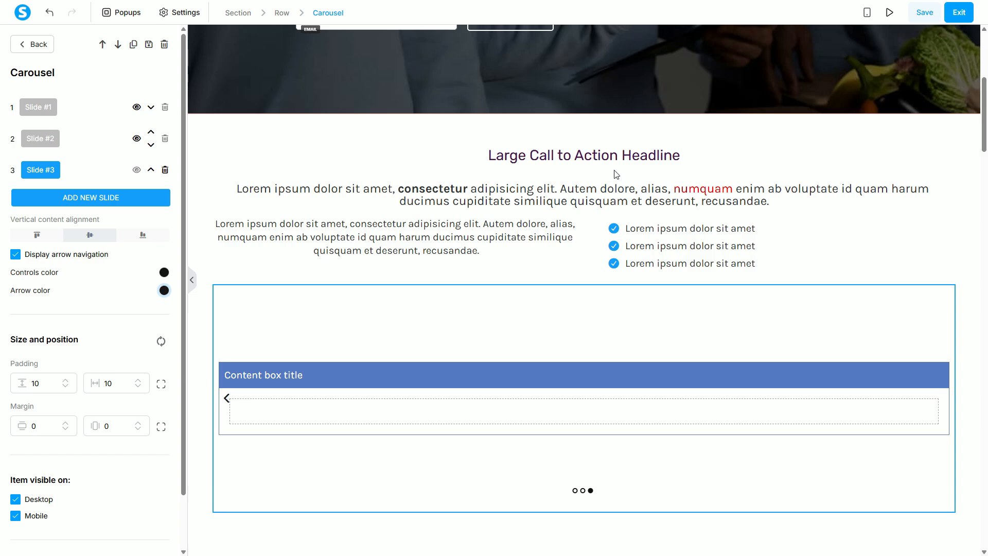
Save the page and open its preview
click(925, 17)
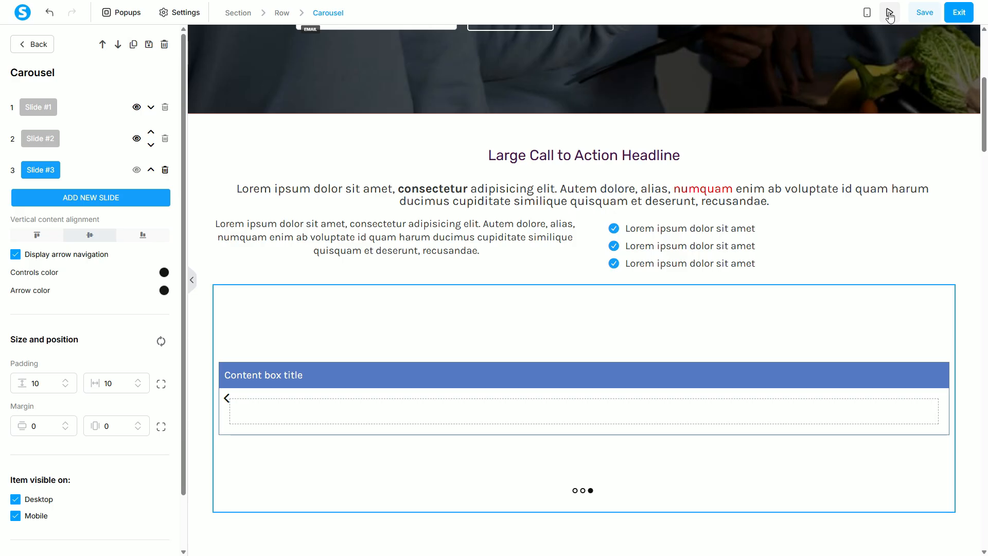
click(889, 15)
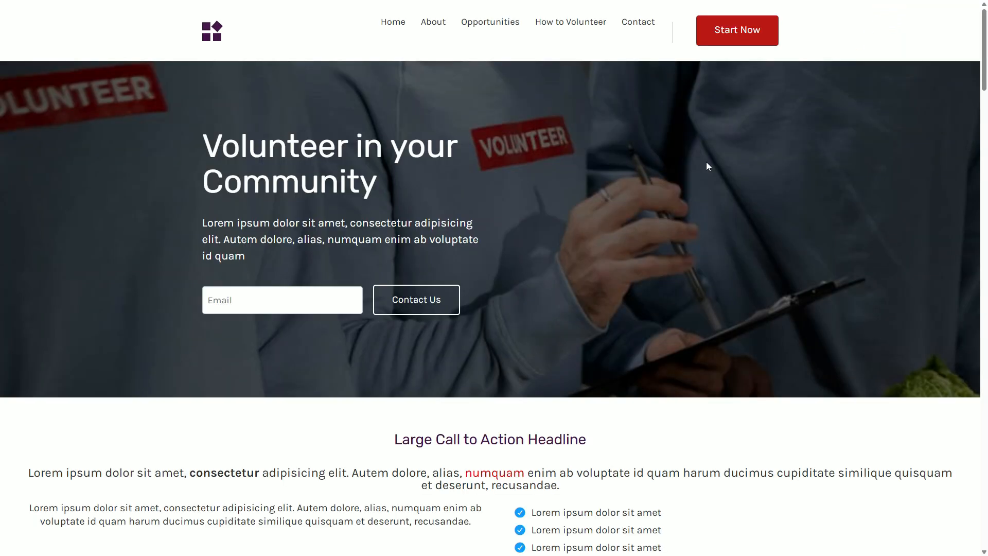
Page through all the carousel slides in the page preview to check their content and navigation arrows
scroll(684, 177, down, 7)
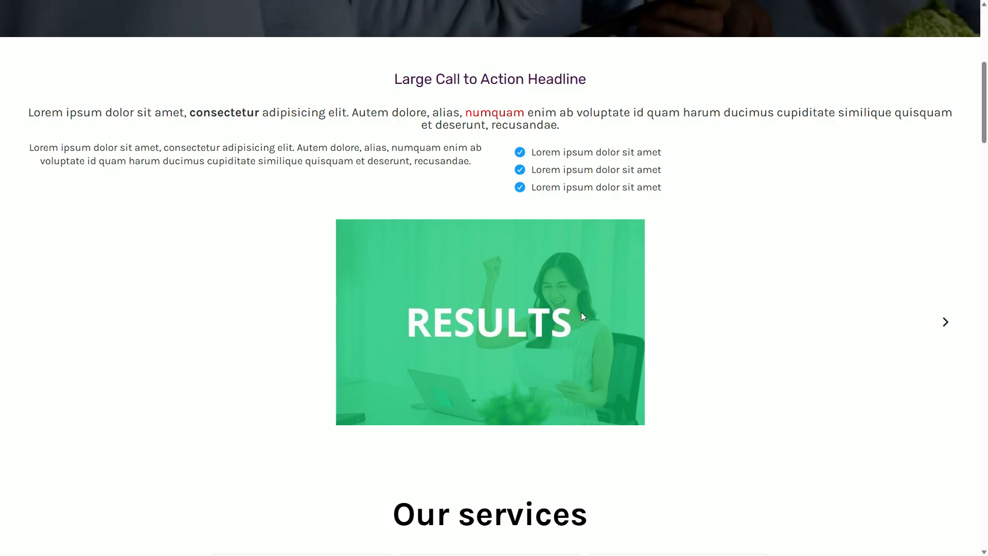
click(945, 323)
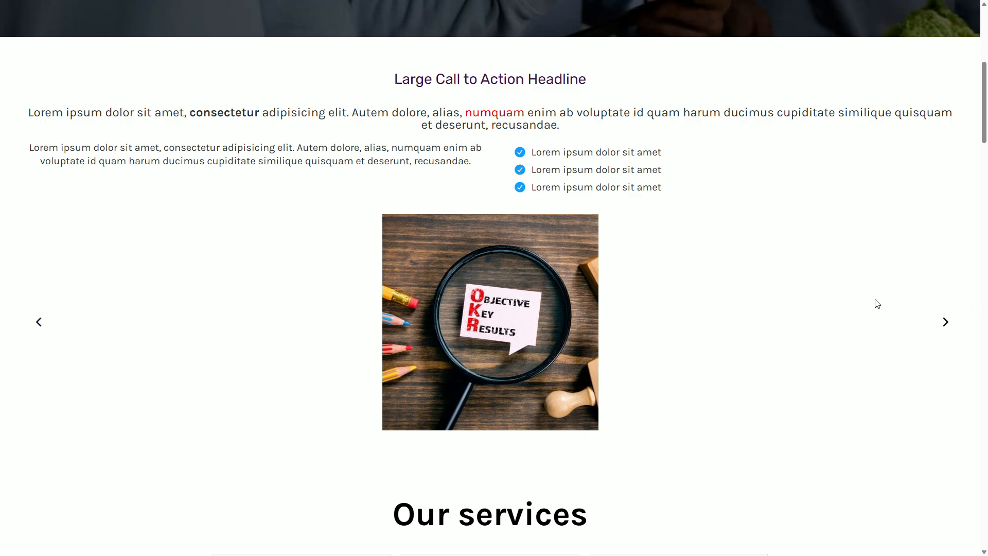
click(944, 323)
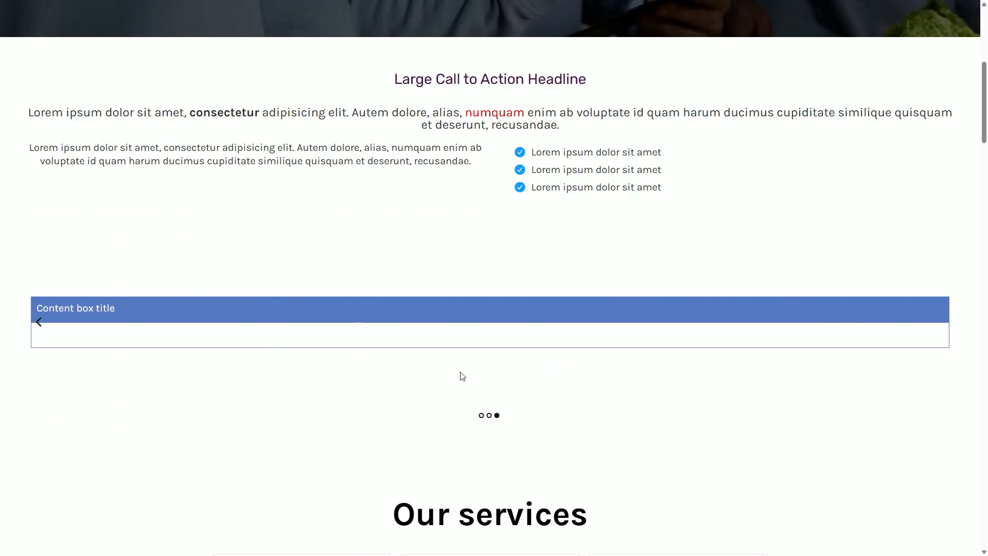
scroll(463, 376, down, 1)
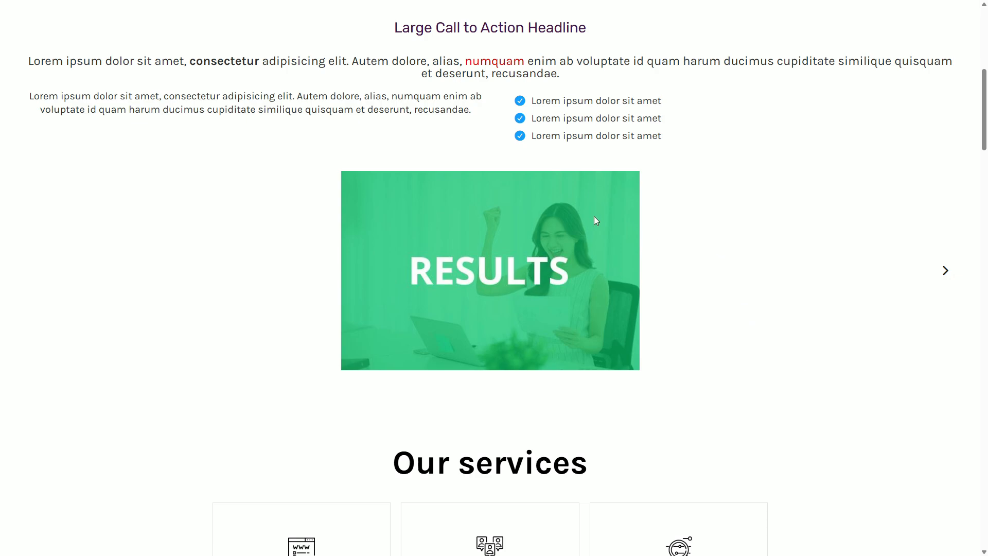
click(946, 272)
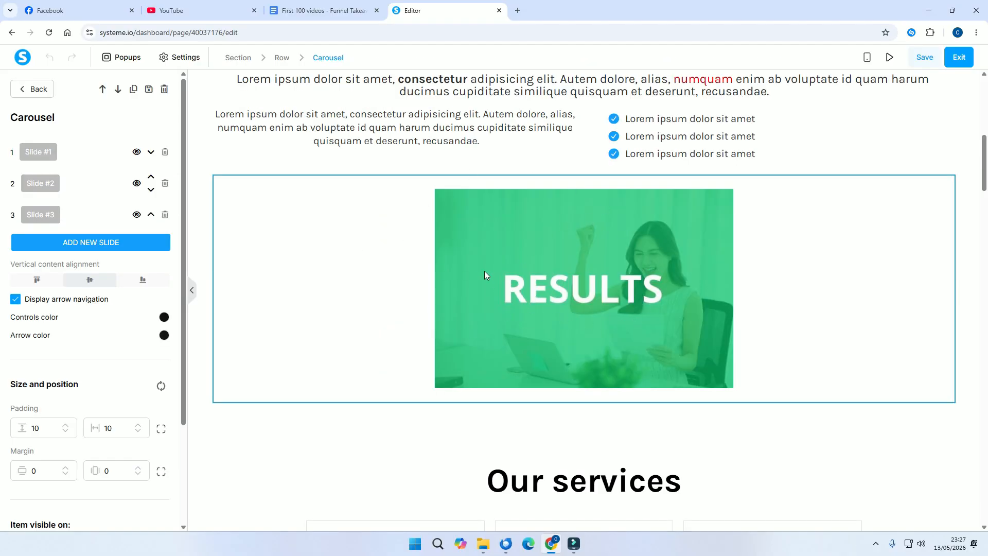
Try the full-width fill on the Slide #1 image, turn it off again, and set the image size to 479
click(474, 235)
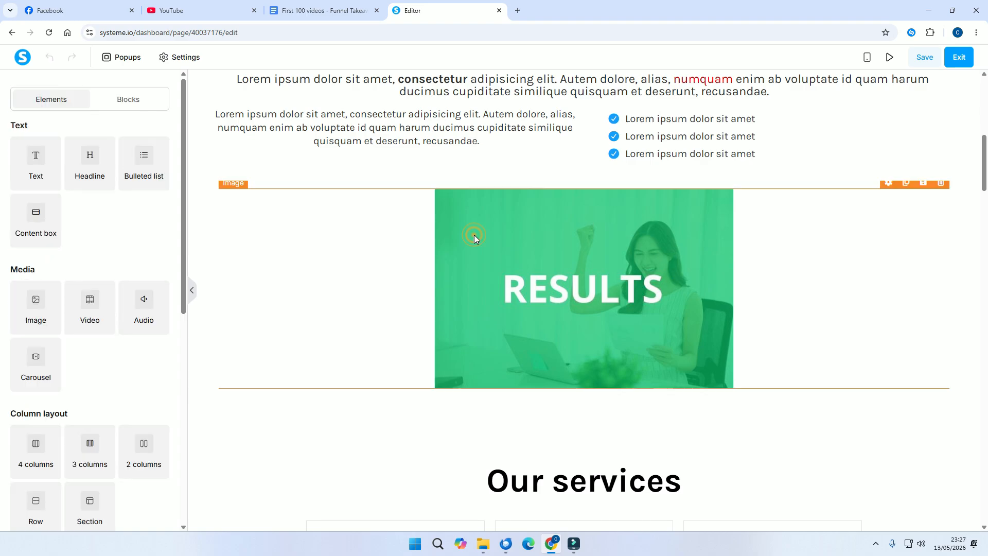
click(473, 234)
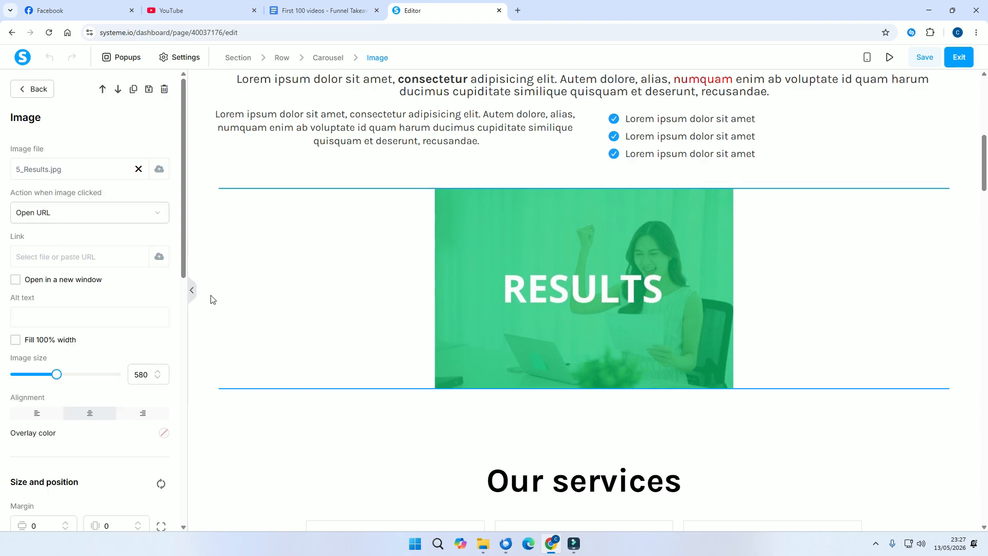
click(16, 342)
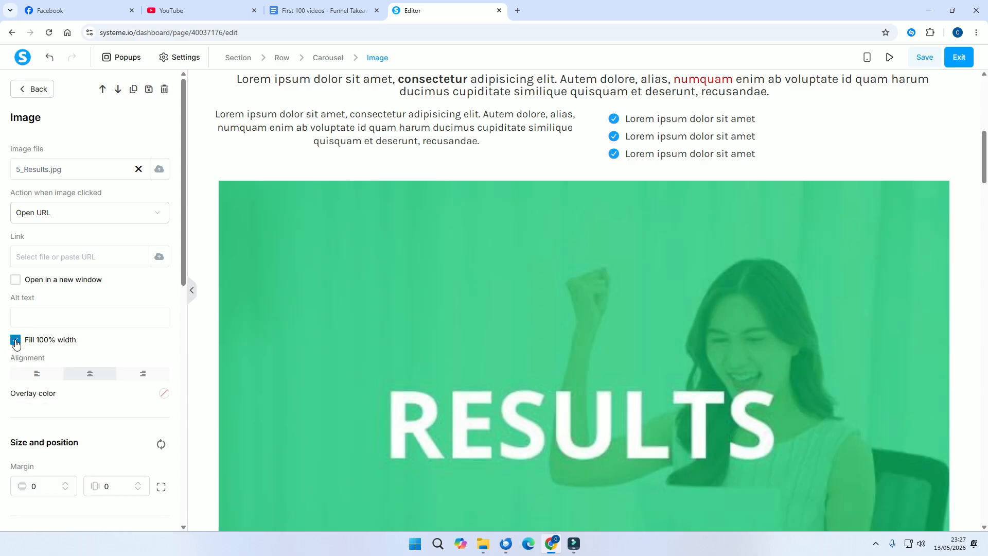
click(16, 341)
drag(116, 374, 50, 377)
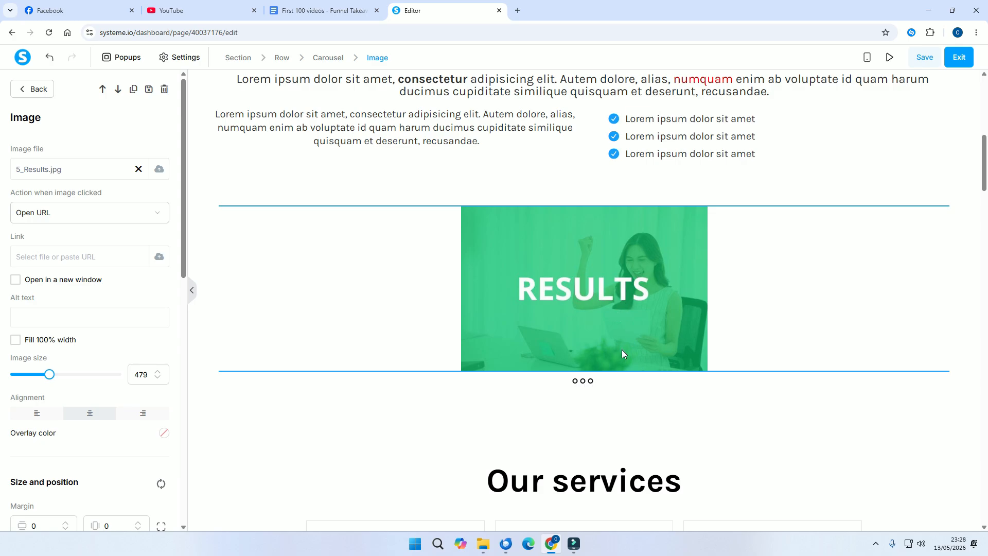
Return to the carousel's settings and set its vertical padding to 50
click(32, 89)
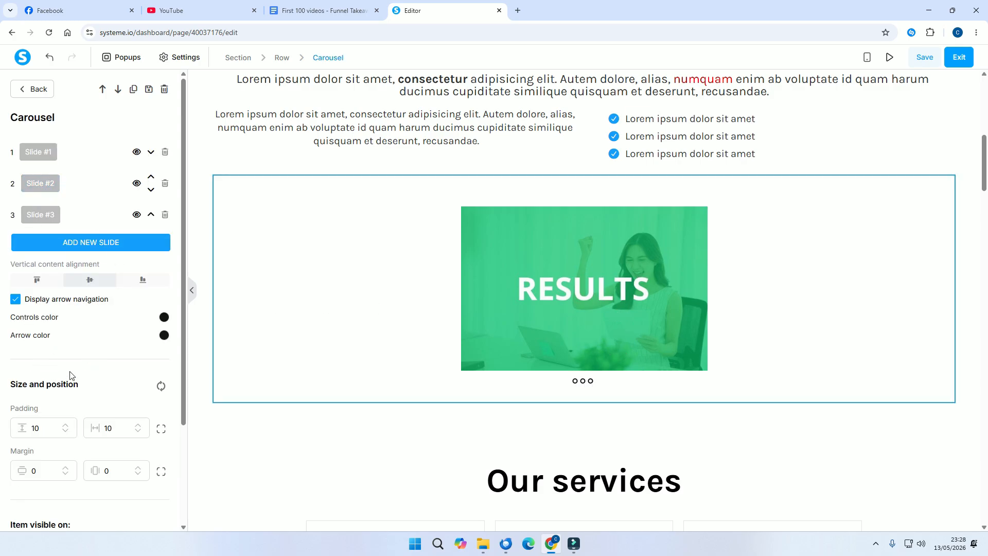
scroll(71, 378, down, 2)
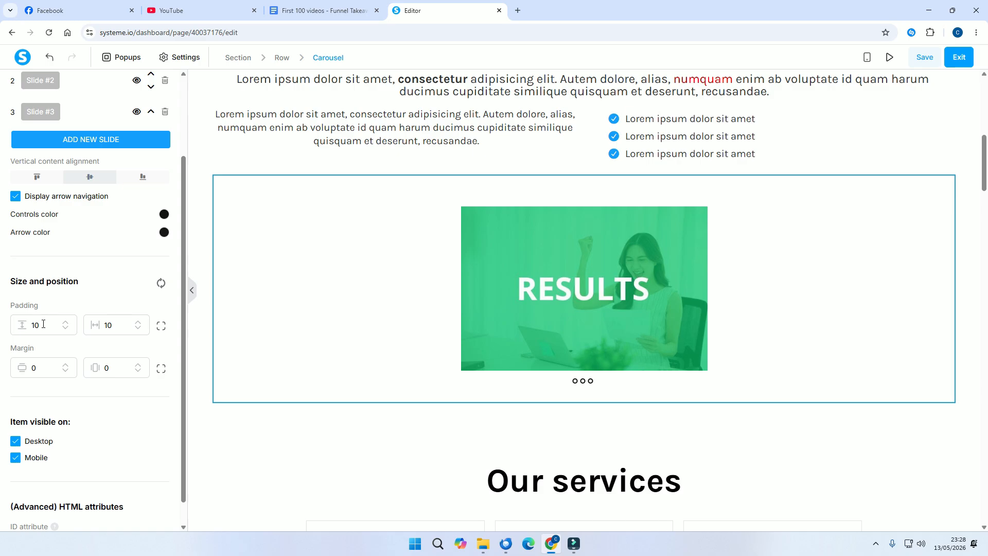
double_click(35, 325)
drag(35, 324, 32, 324)
click(38, 325)
text(50)
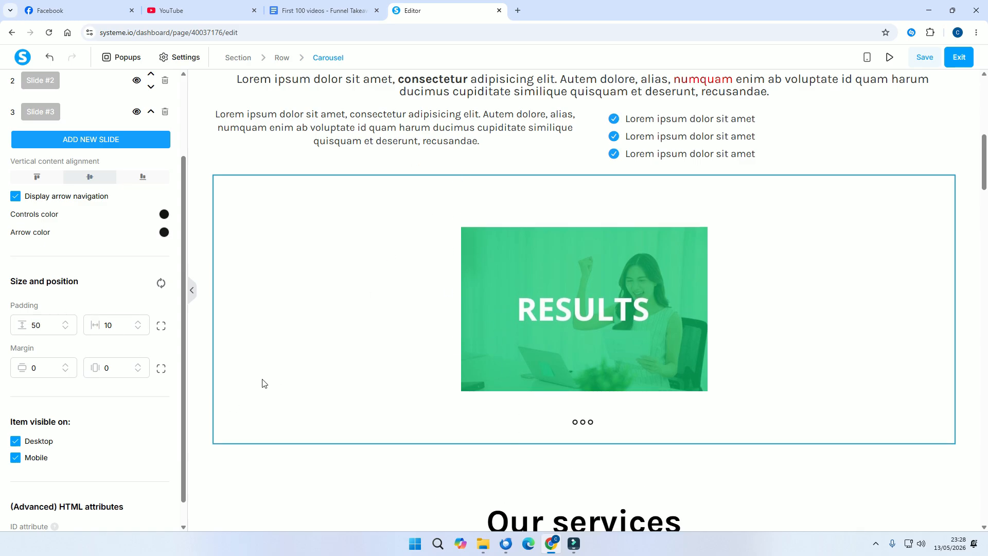
Set the carousel's vertical margin to 50 and go back to its slide list
click(37, 364)
double_click(37, 365)
text(50)
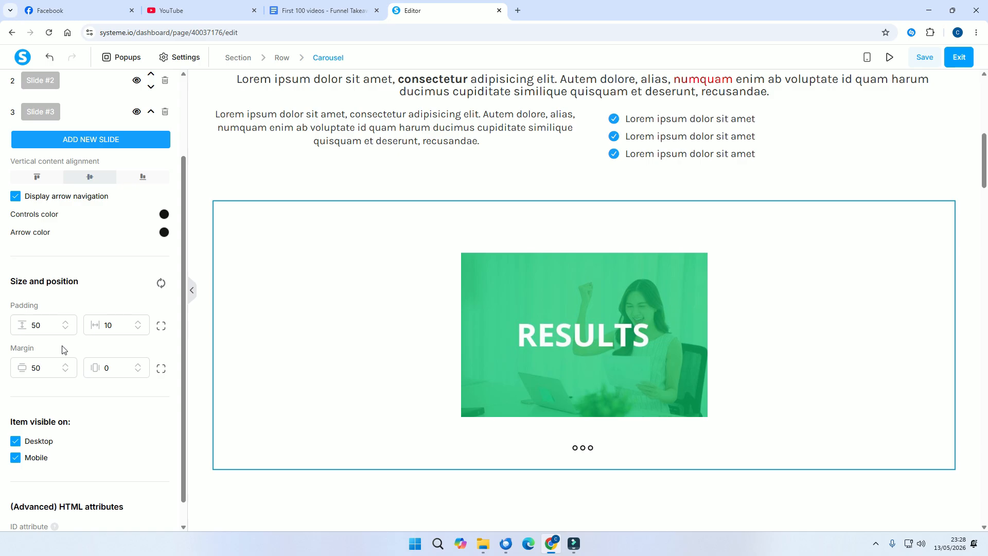
scroll(64, 350, up, 2)
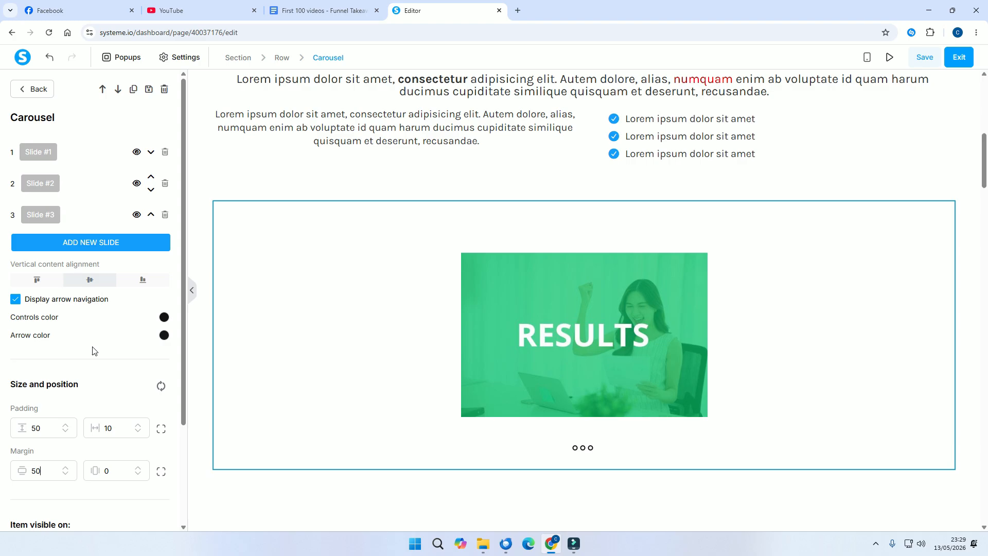
click(34, 155)
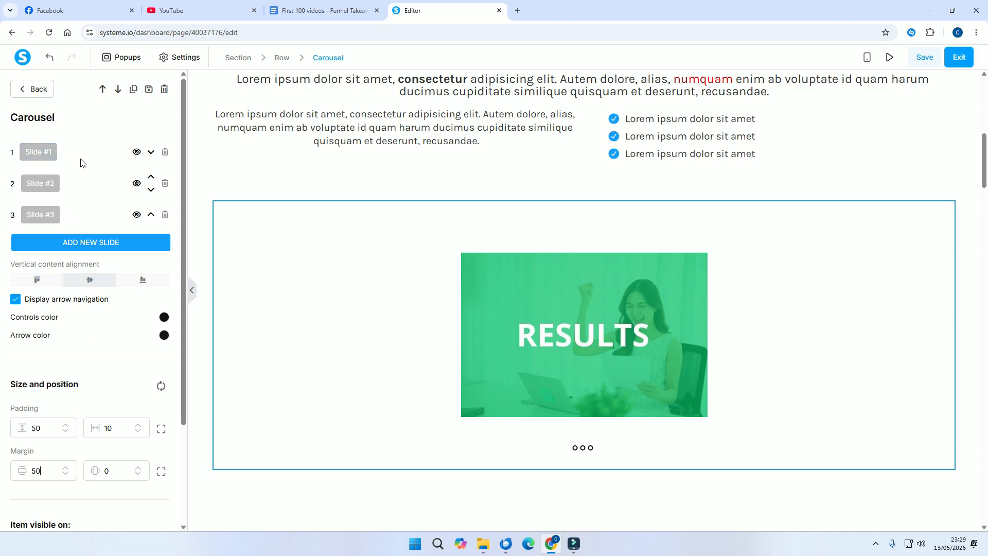